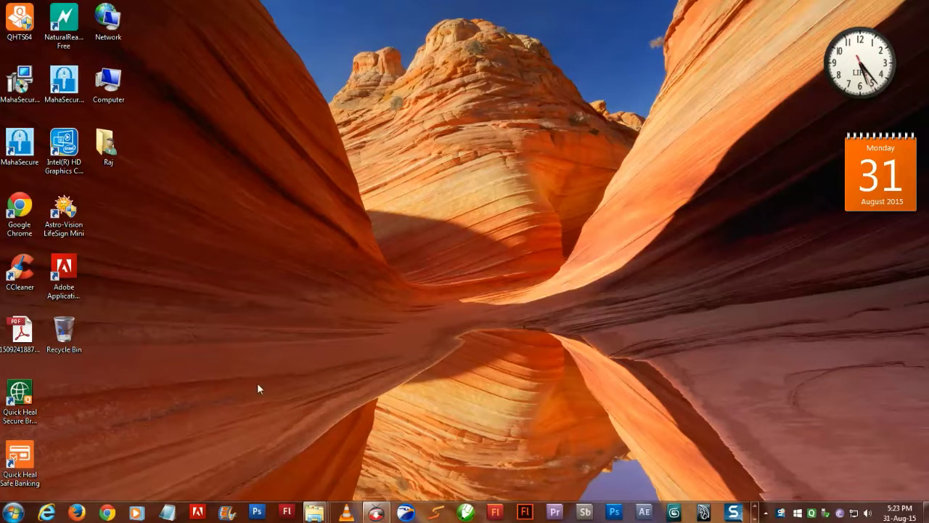
Search Google for 'swivel software' and open the Newgrounds Swivel thread in a new tab.
click(107, 514)
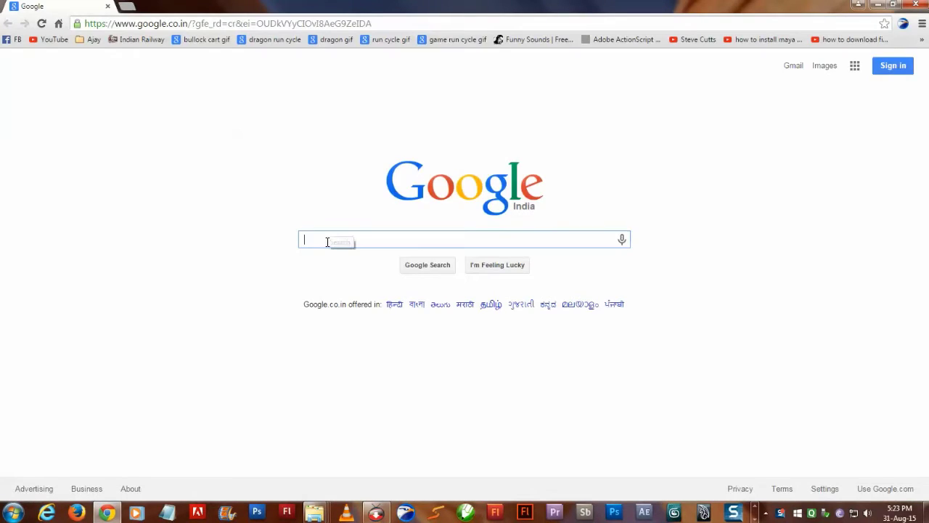
text(swivel softwar)
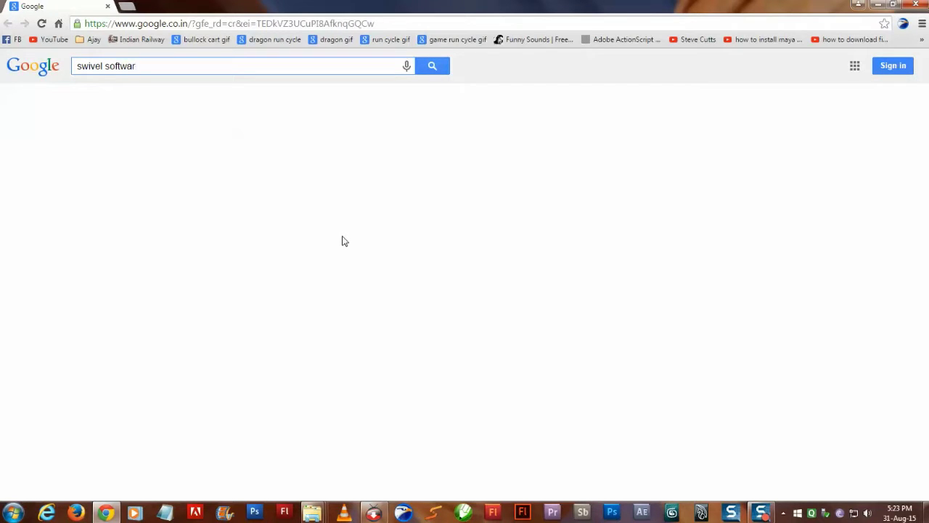
text(e)
key(Return)
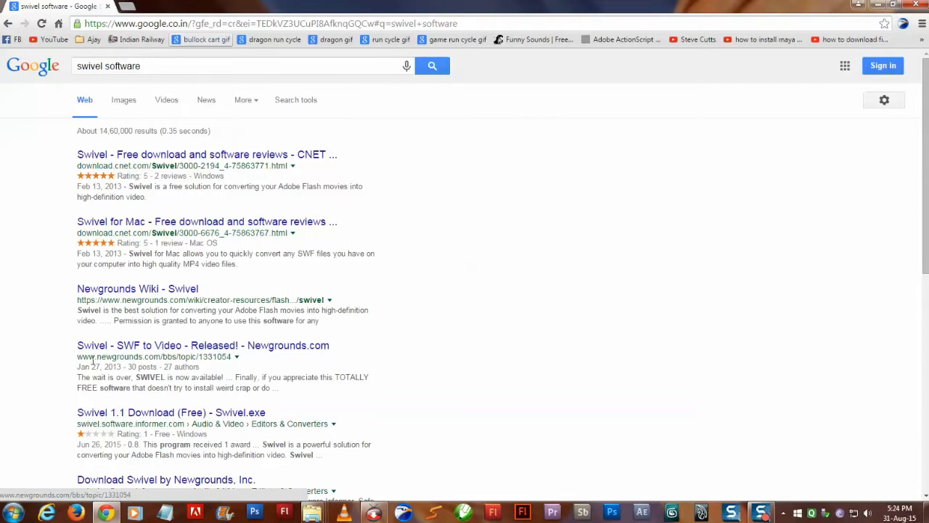
right_click(154, 346)
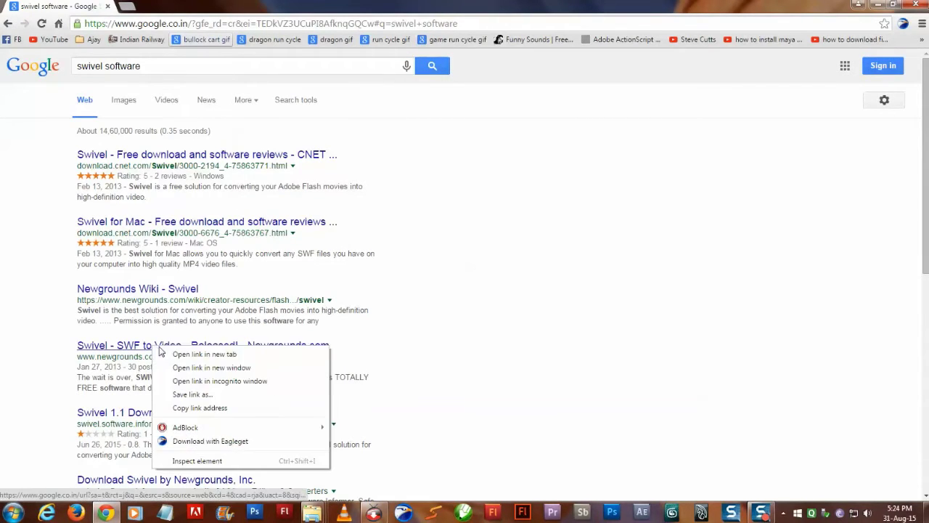
click(174, 354)
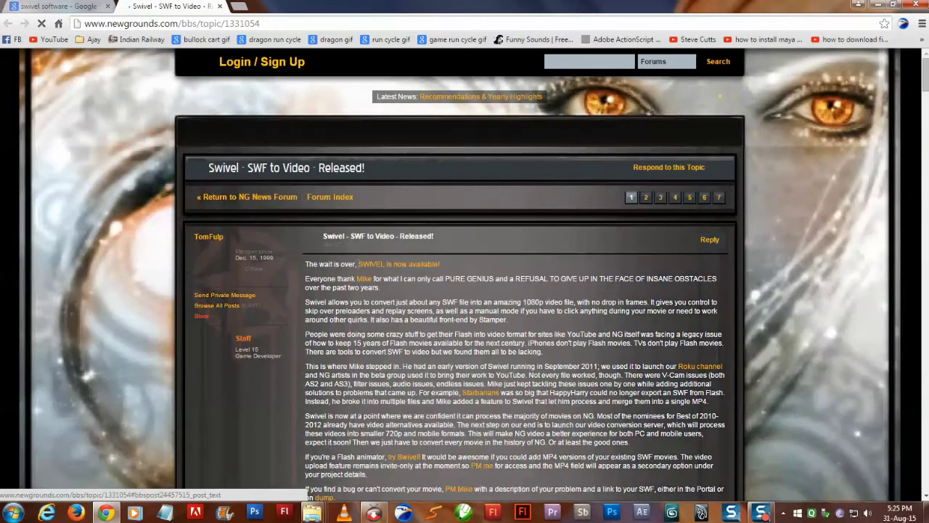
From the thread, reach the Swivel wiki Download section and download the Windows 64-bit swivel-win64.exe.
scroll(477, 263, down, 1)
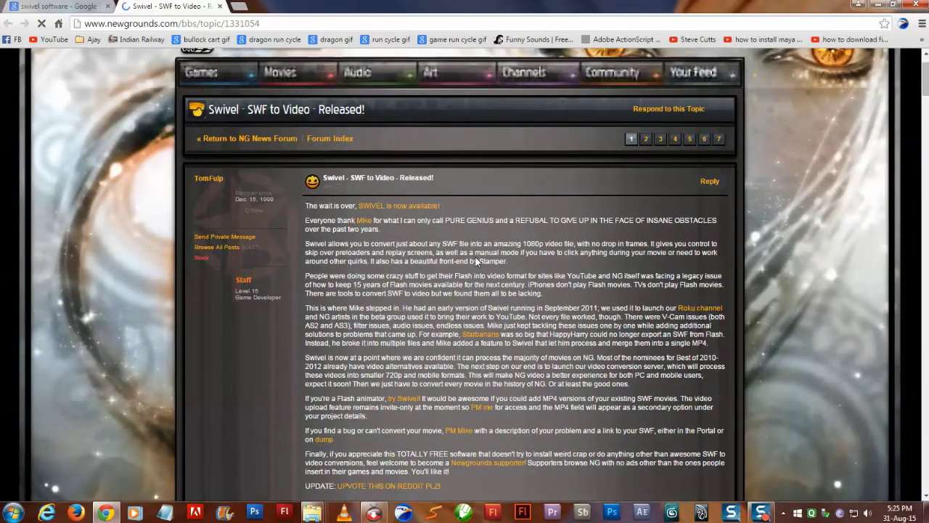
scroll(477, 263, down, 3)
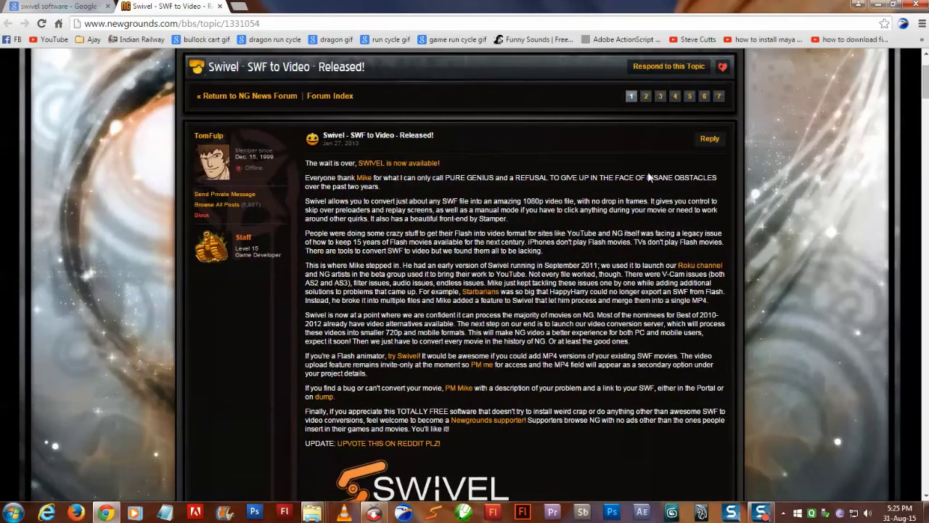
click(399, 163)
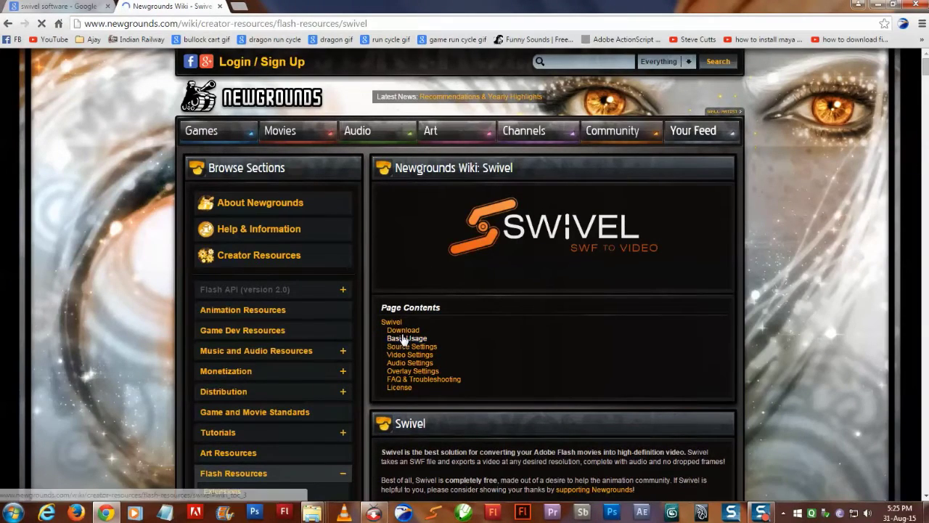
click(405, 339)
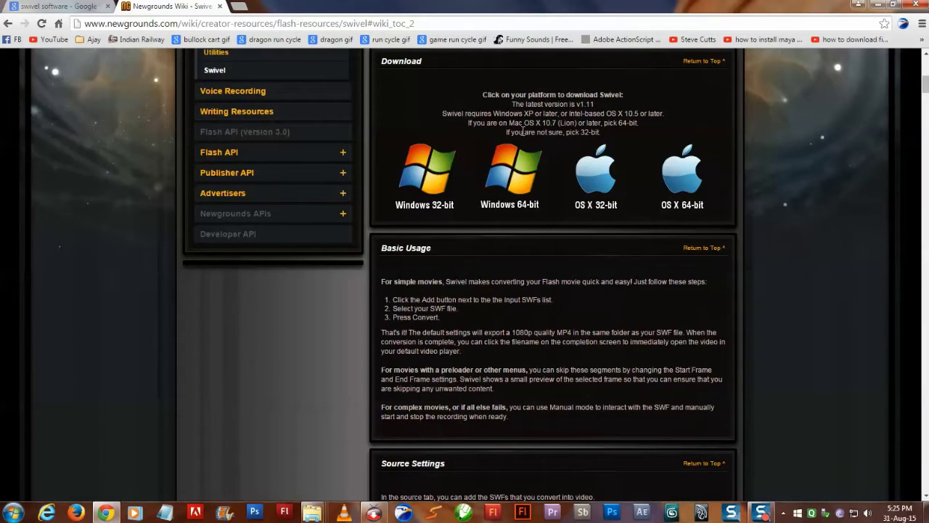
click(512, 185)
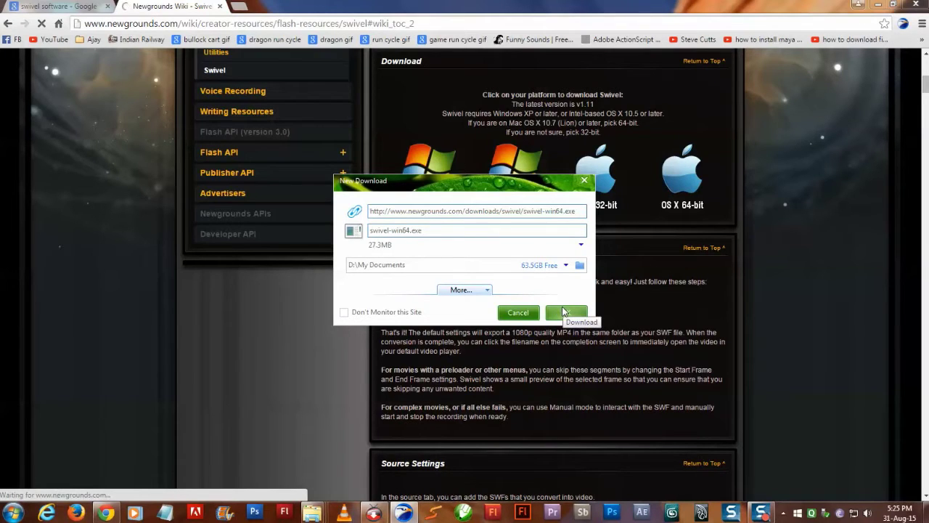
click(564, 311)
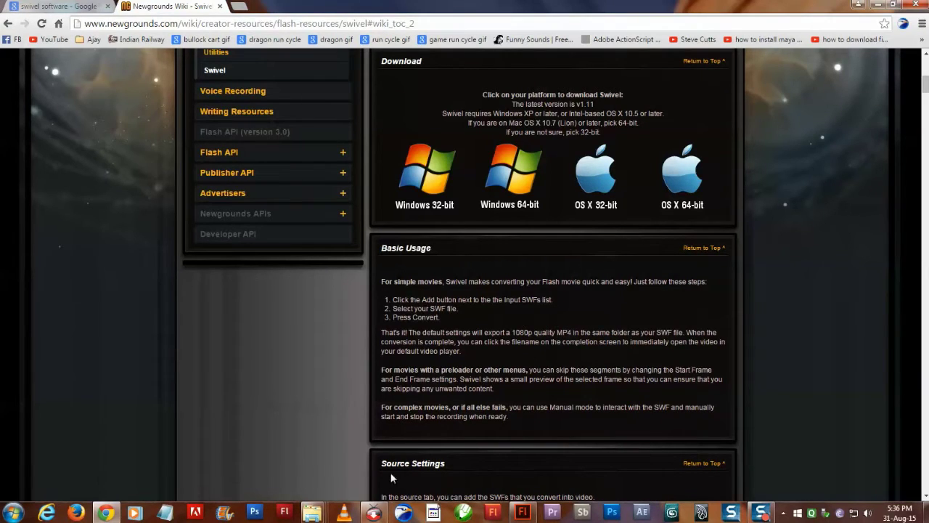
Launch the swivel-win32 installer from the animation softwares folder.
mouse_move(312, 511)
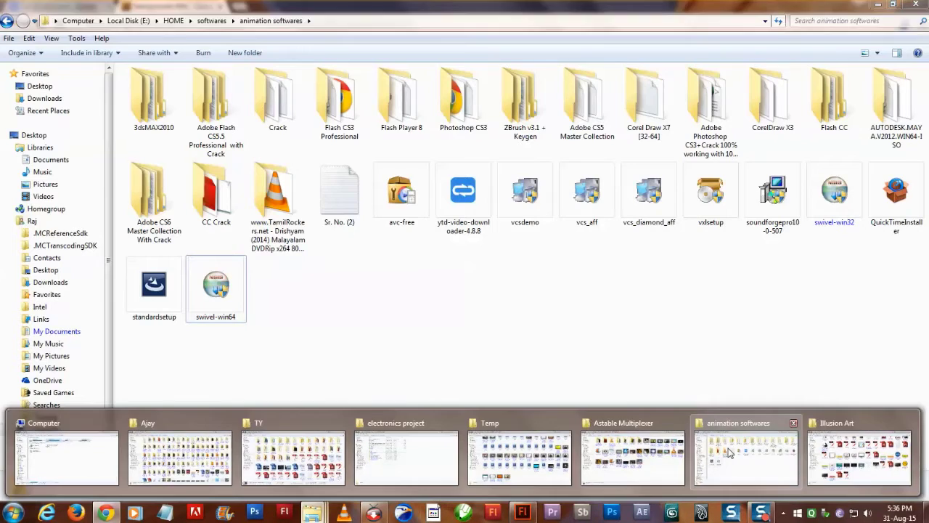
click(726, 447)
click(840, 207)
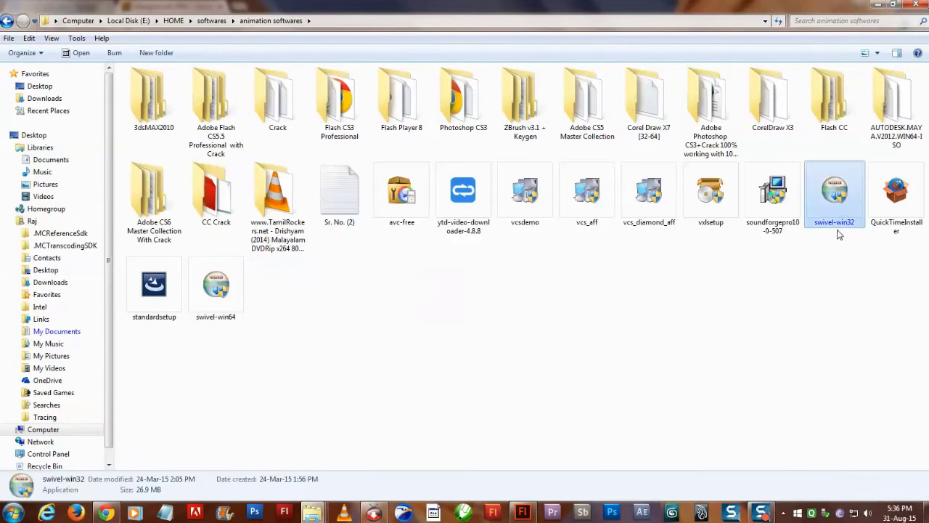
double_click(831, 207)
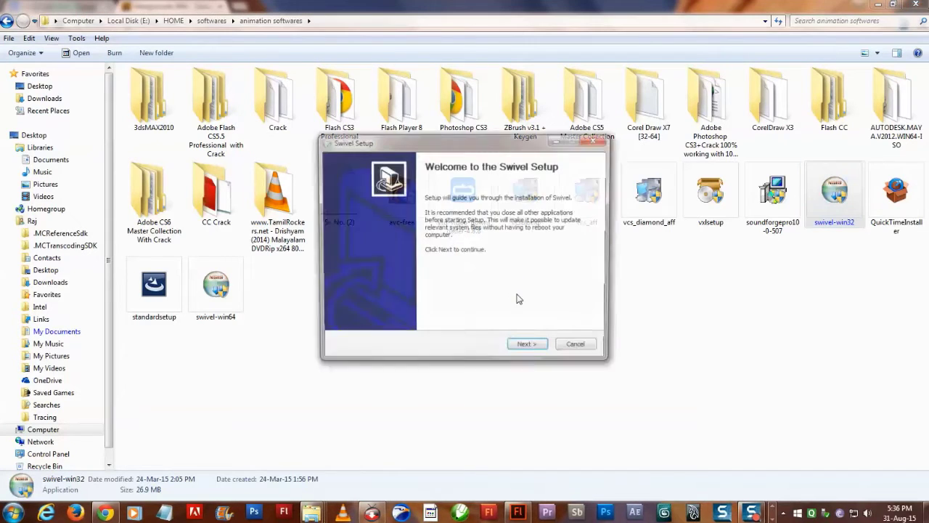
Install Swivel with the license accepted and default components and folder, then launch it.
click(527, 348)
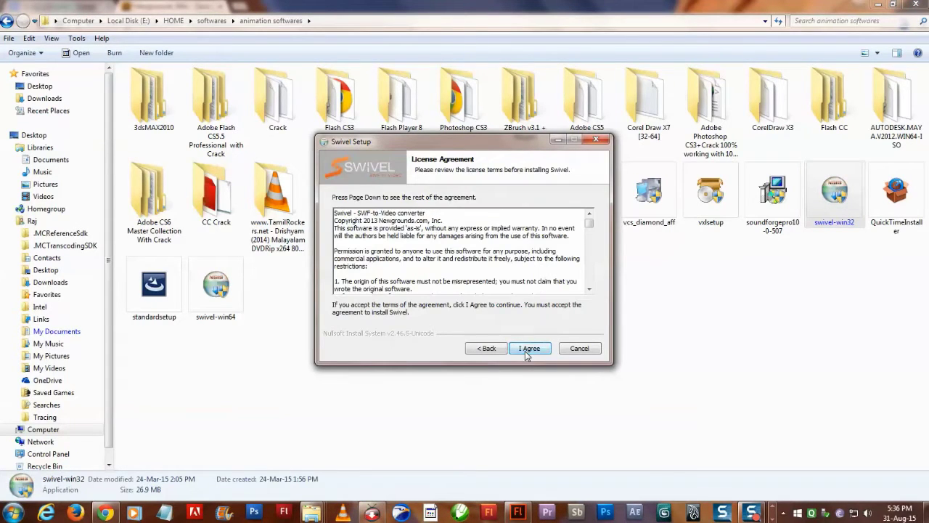
click(527, 348)
click(527, 349)
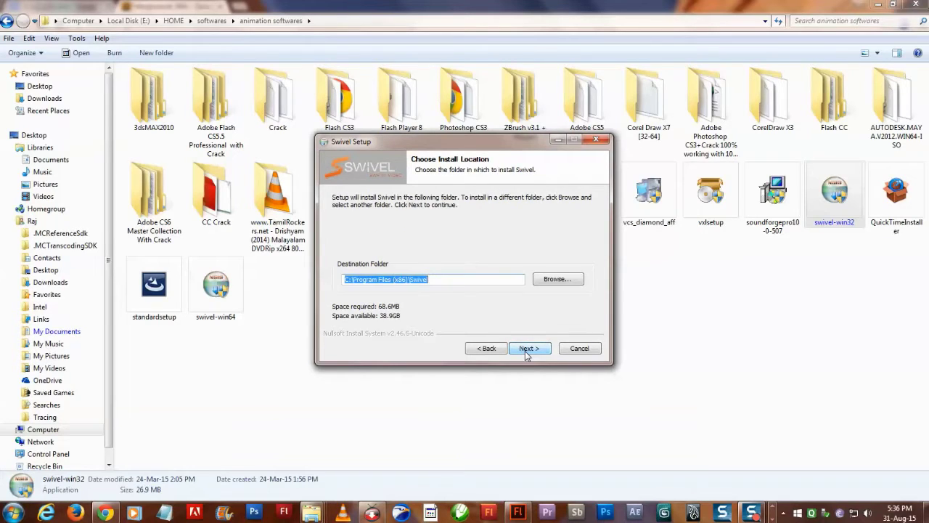
click(526, 349)
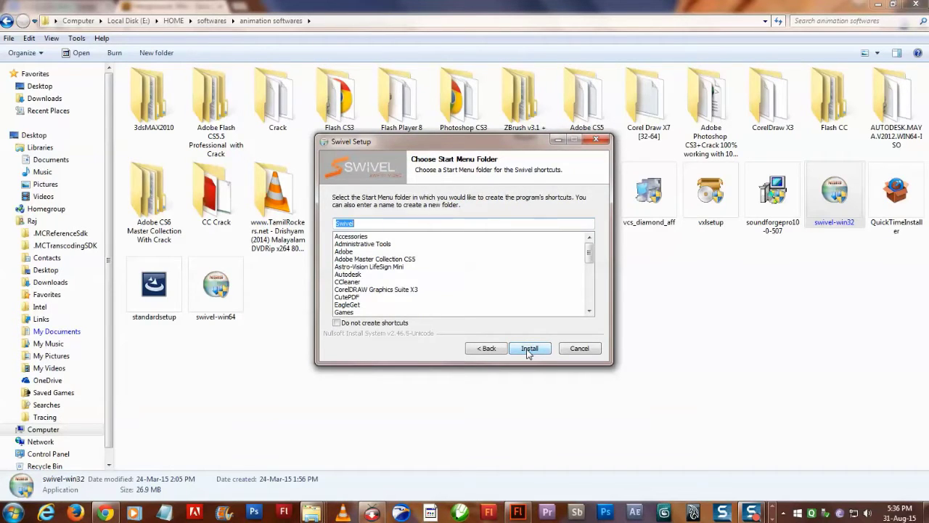
click(528, 349)
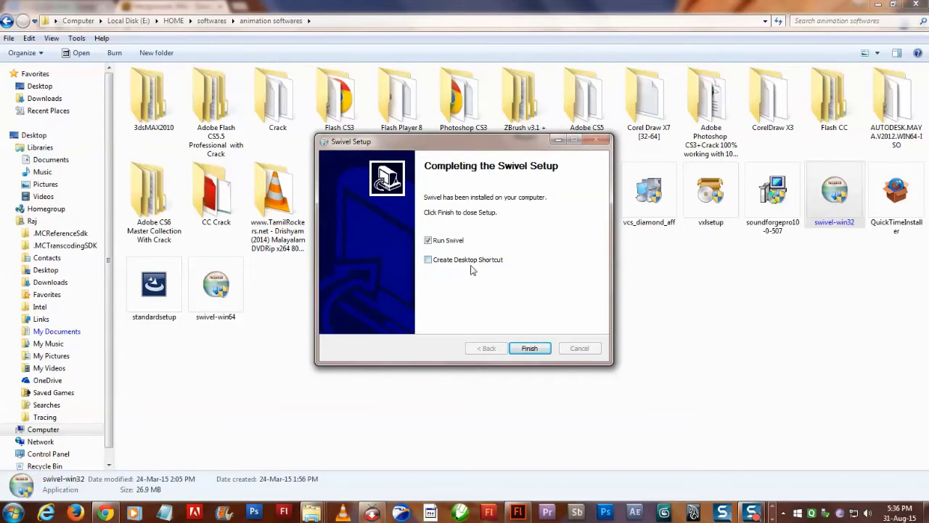
click(527, 349)
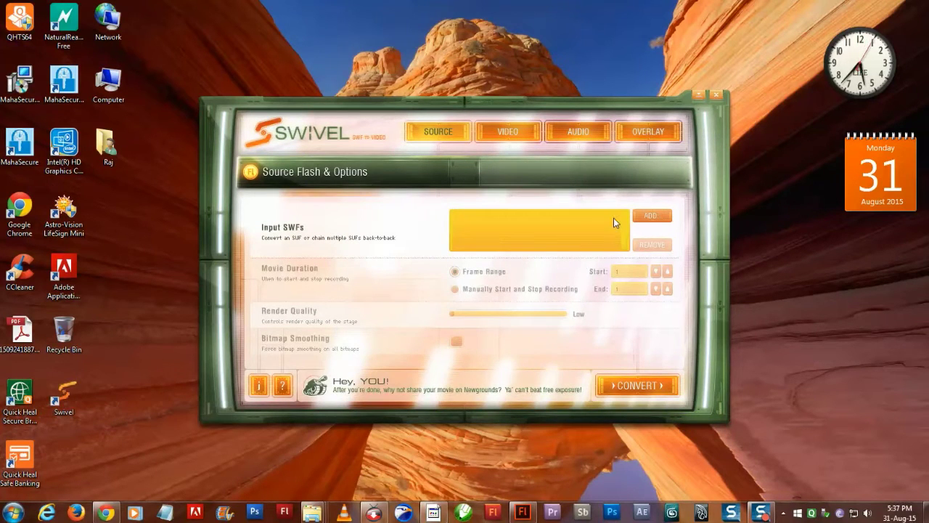
Import 'Swivel test.swf' from the Illusion Art folder as the input SWF.
click(652, 218)
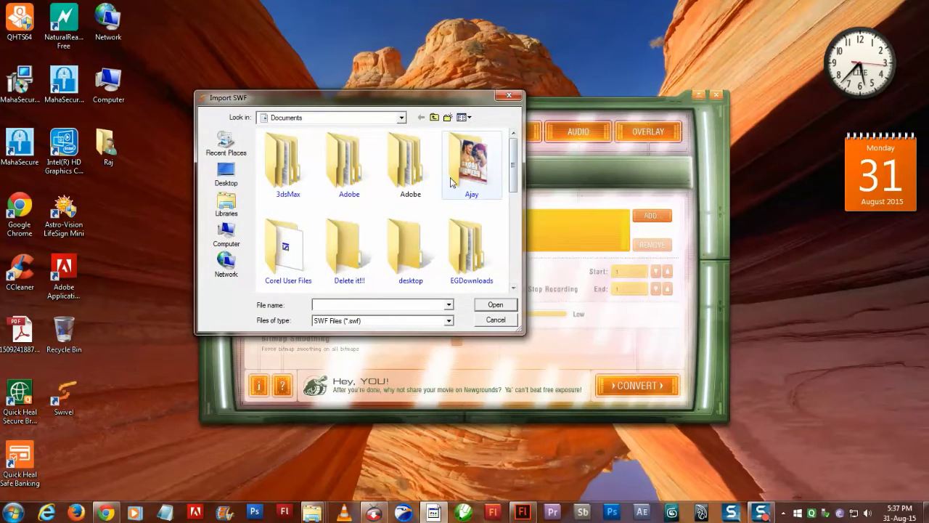
double_click(472, 179)
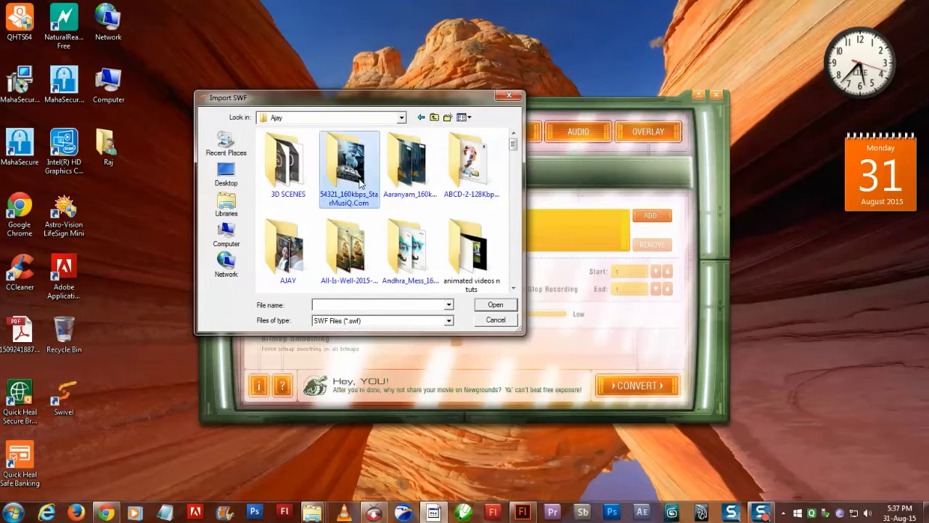
double_click(361, 183)
double_click(357, 183)
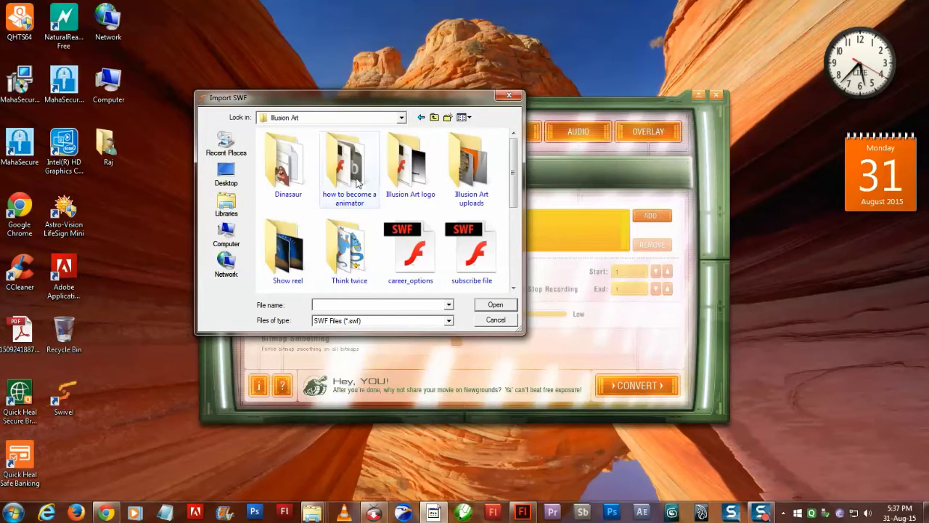
click(466, 272)
scroll(467, 274, down, 1)
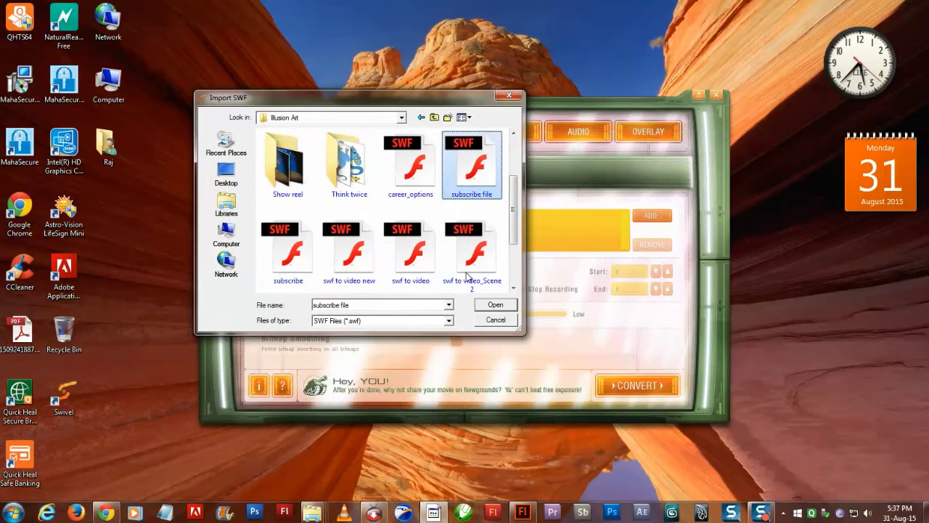
scroll(450, 264, down, 1)
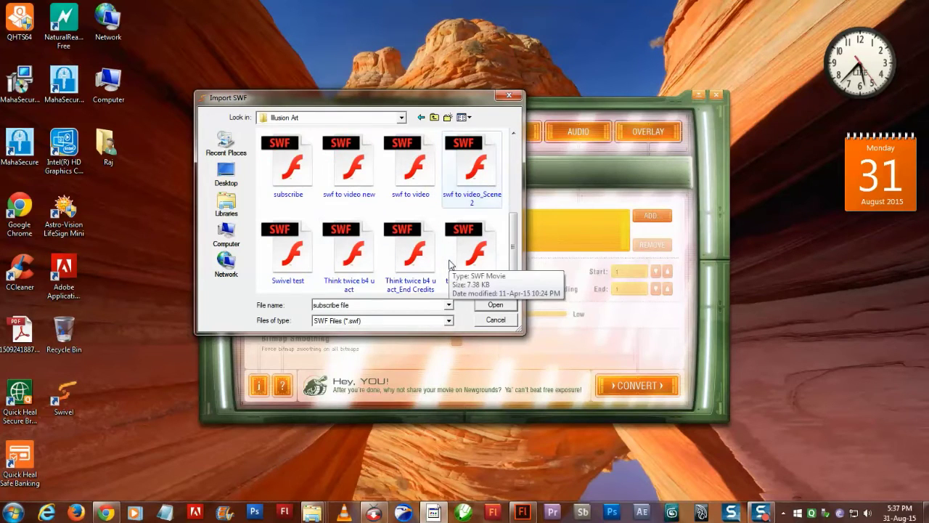
click(288, 283)
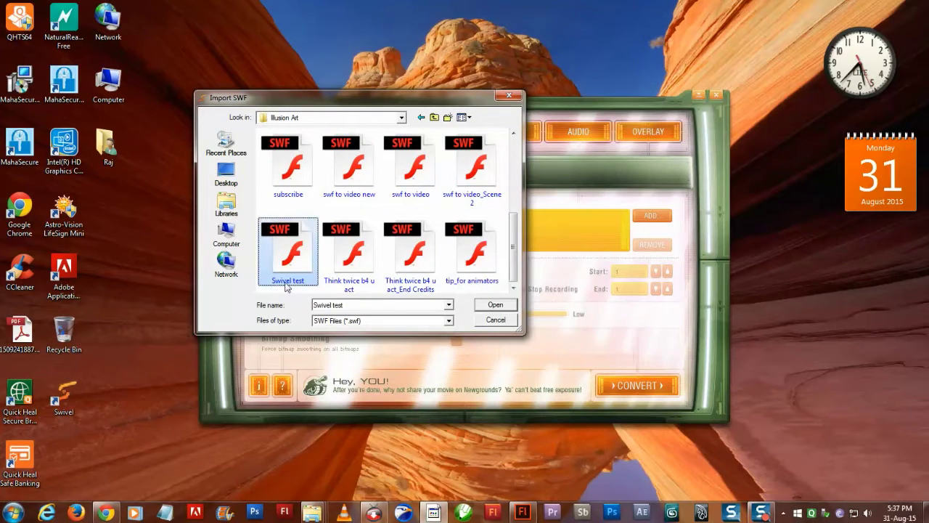
click(494, 304)
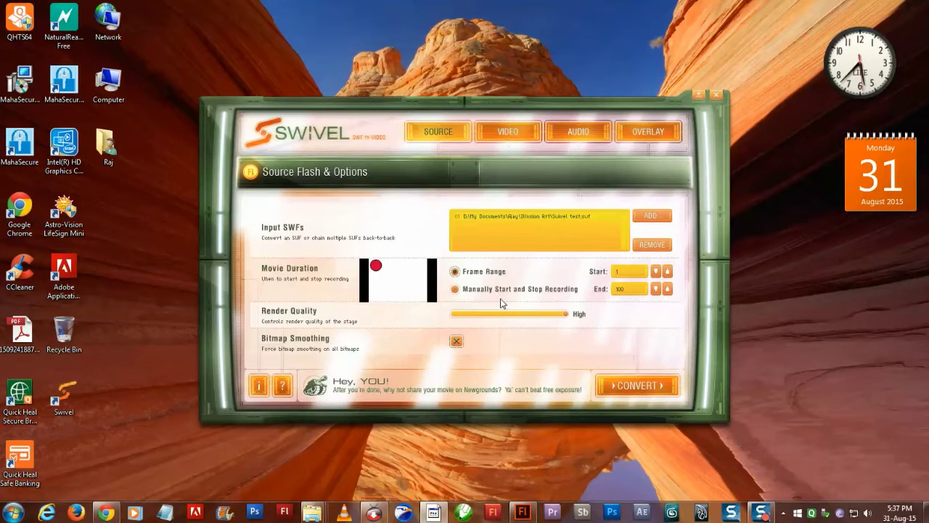
Save the output video as mp4 on the Desktop using the H.264 Main codec.
click(500, 146)
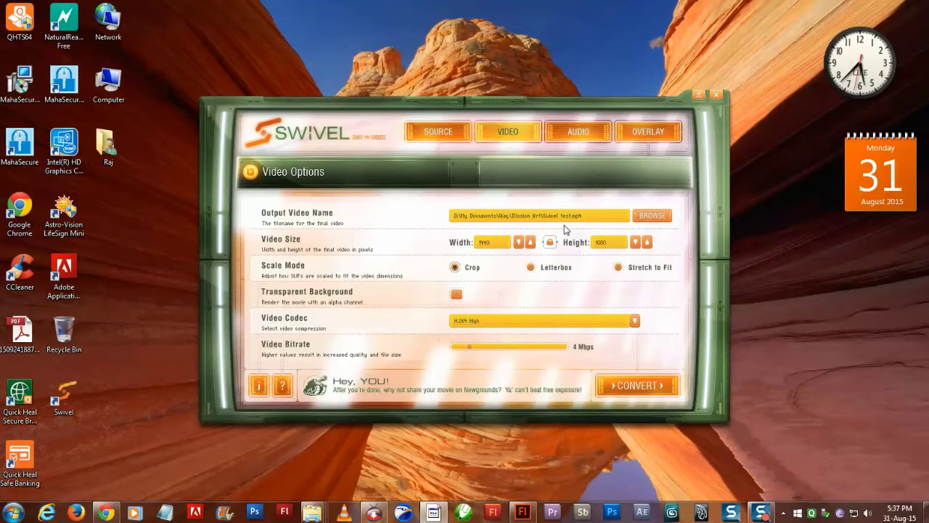
click(651, 215)
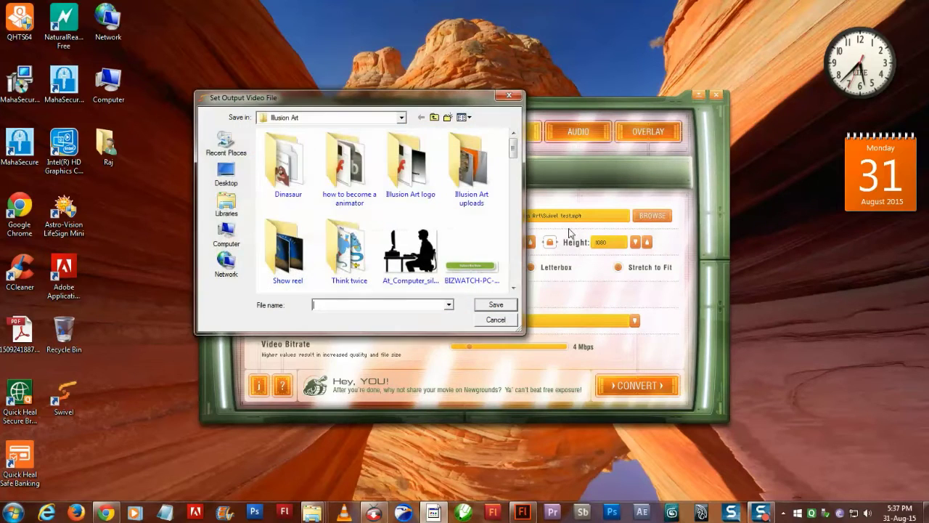
click(279, 118)
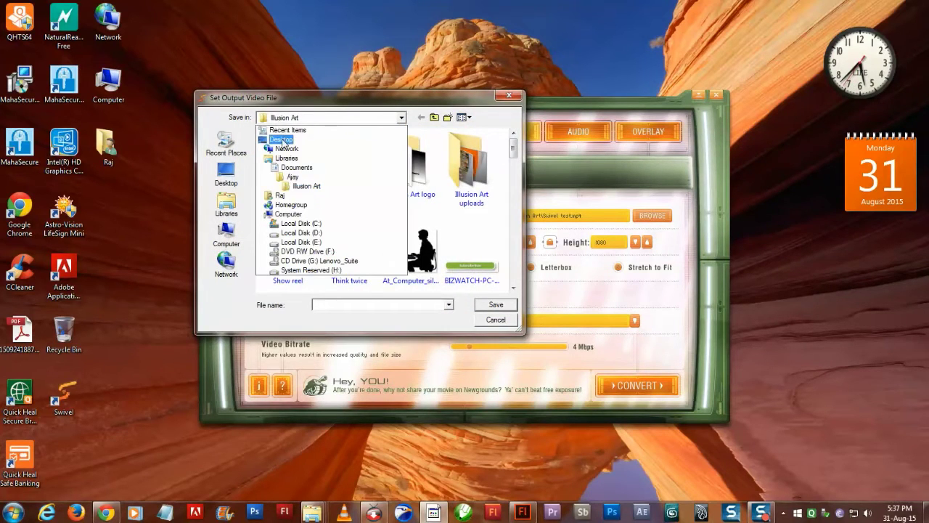
click(283, 140)
click(329, 304)
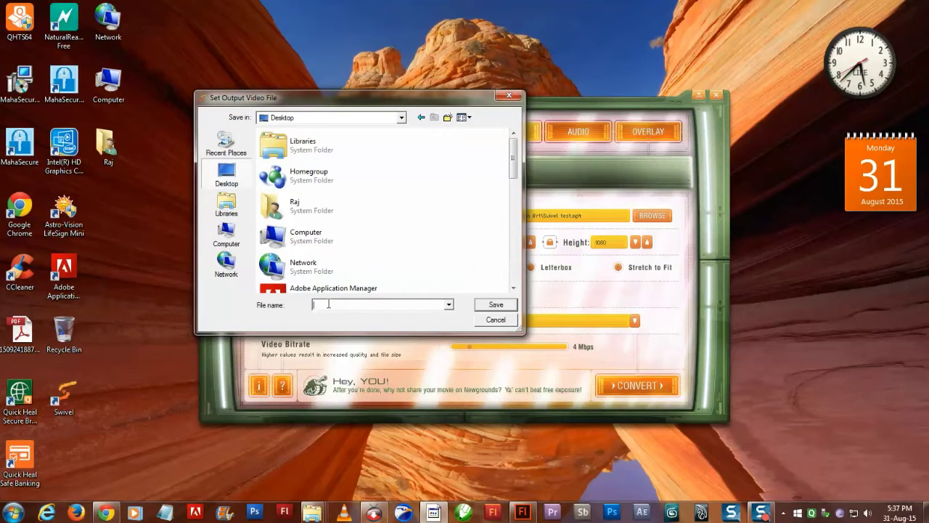
text(le)
click(498, 305)
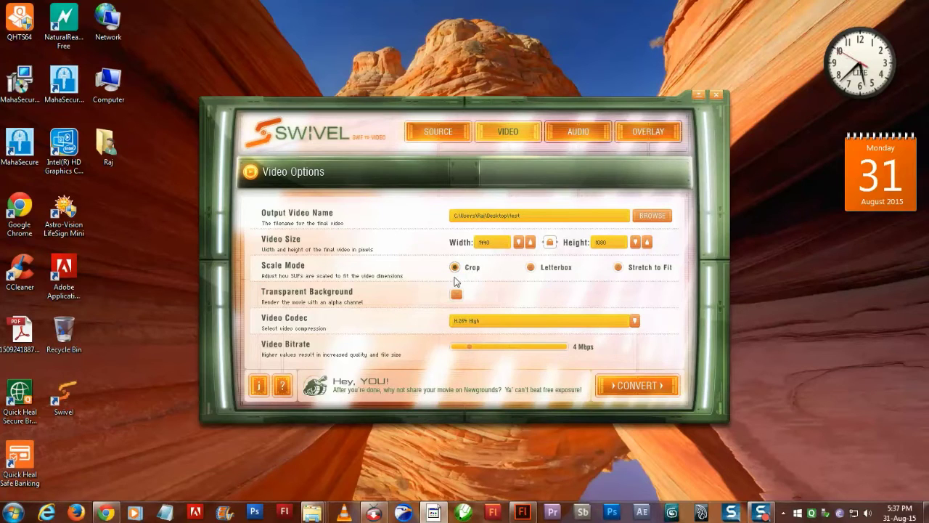
click(499, 323)
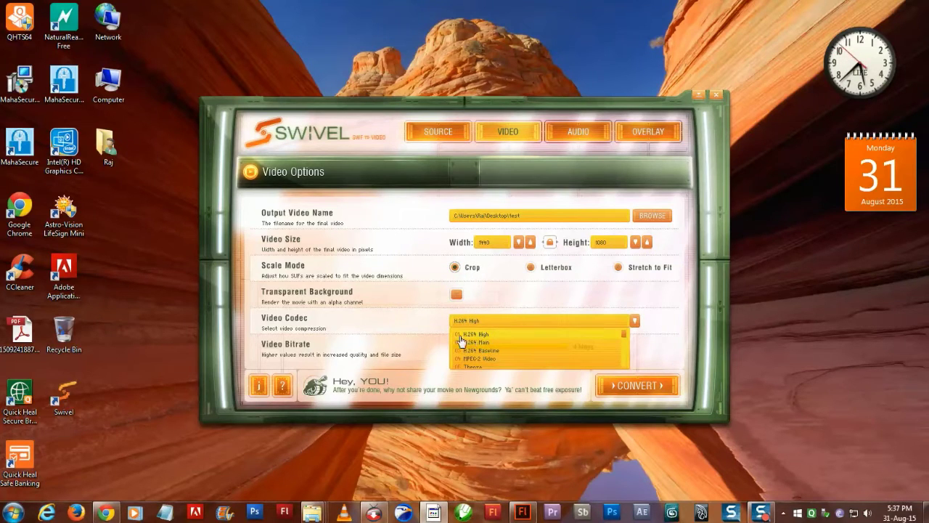
click(488, 342)
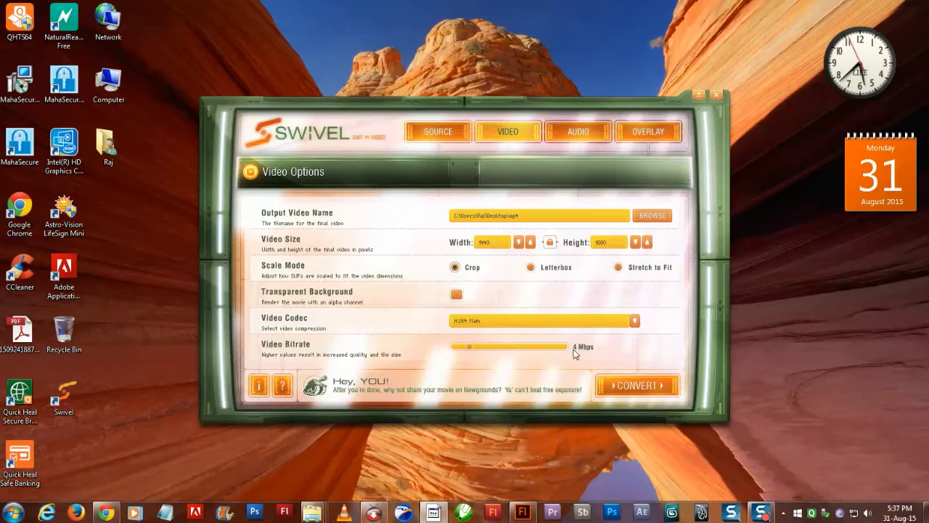
Keep AAC audio and no watermark overlay, then start converting the SWF to video.
click(579, 140)
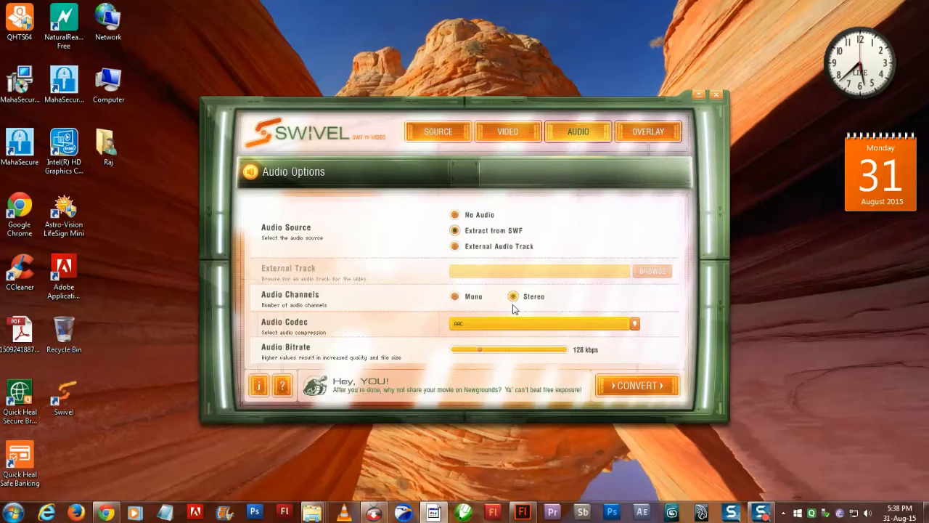
click(491, 331)
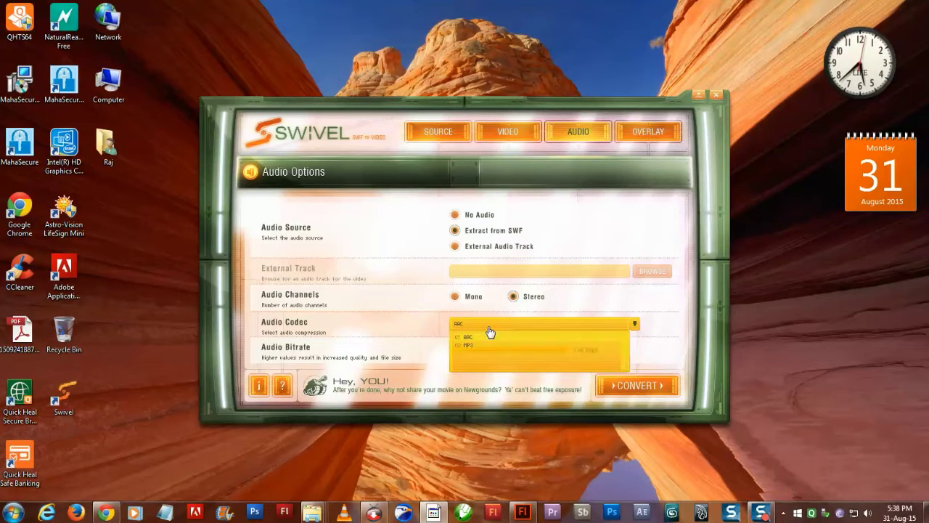
click(500, 333)
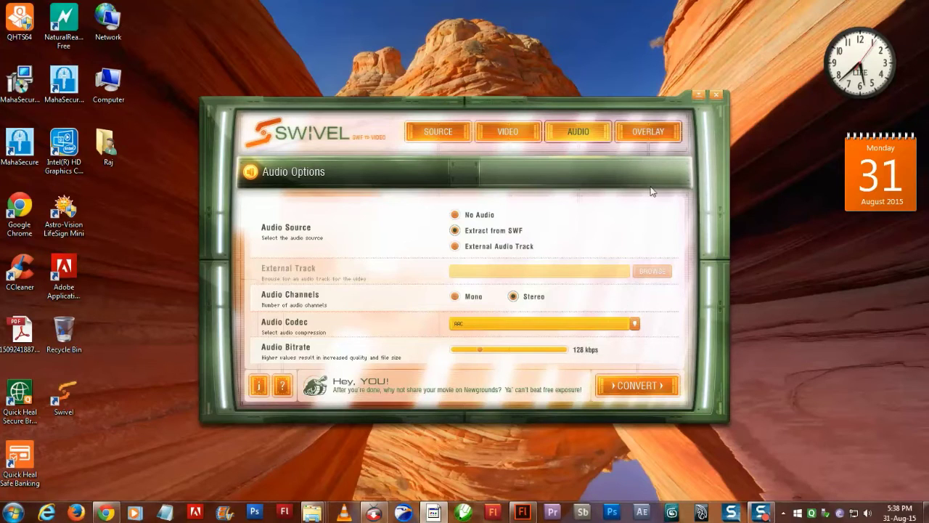
click(648, 137)
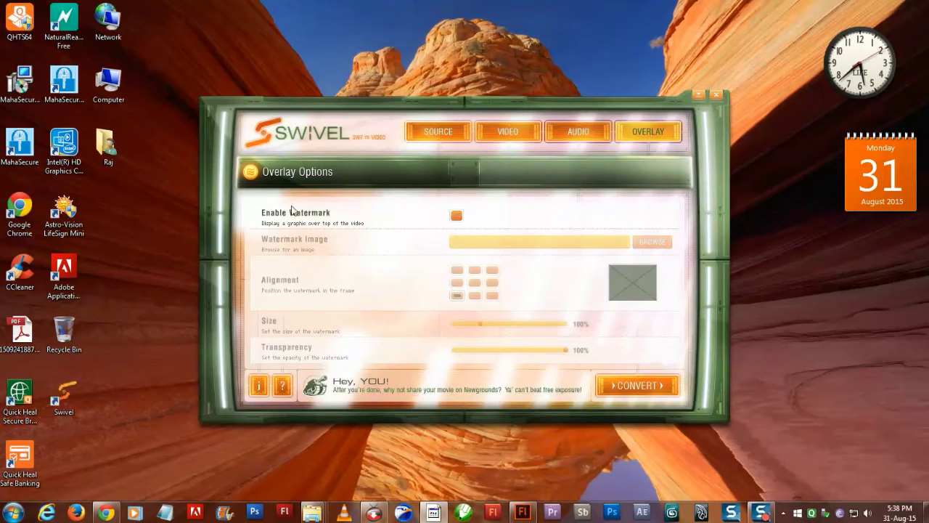
click(517, 140)
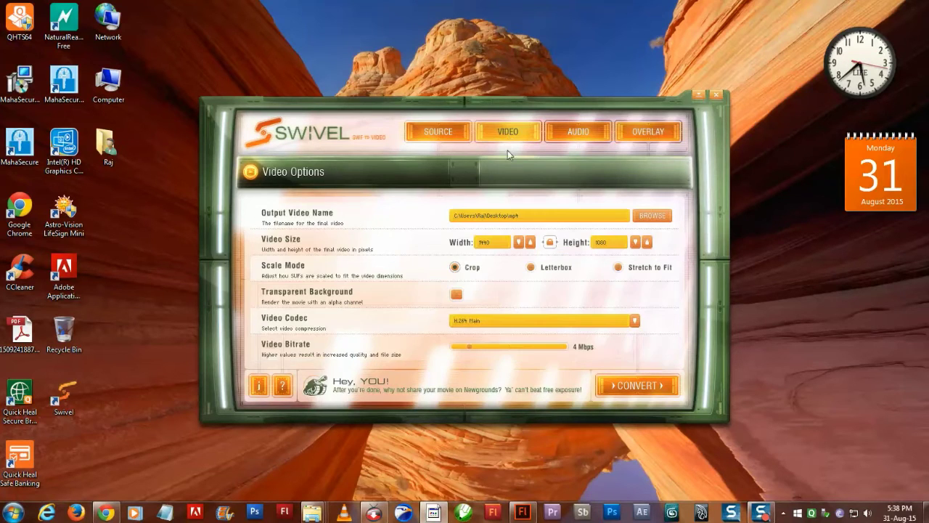
click(650, 385)
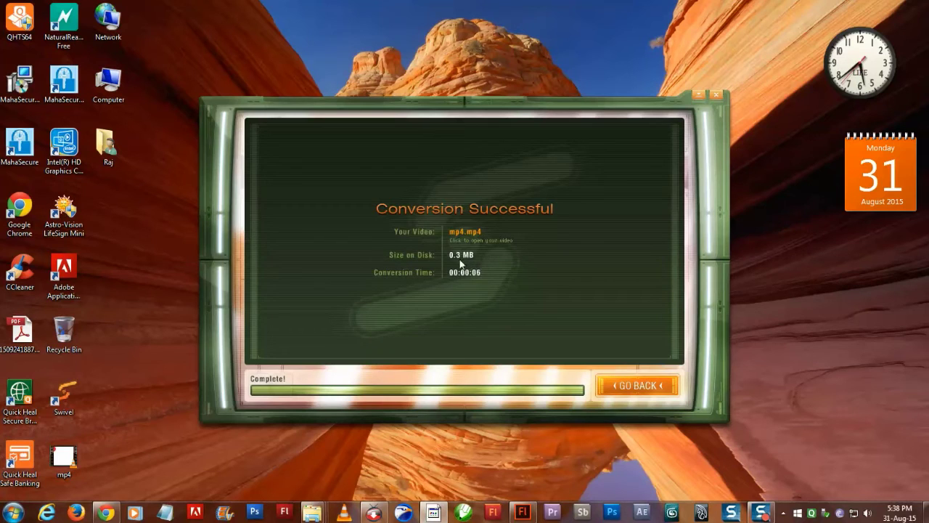
Leave the conversion result screen and minimise Swivel to show the desktop.
click(634, 385)
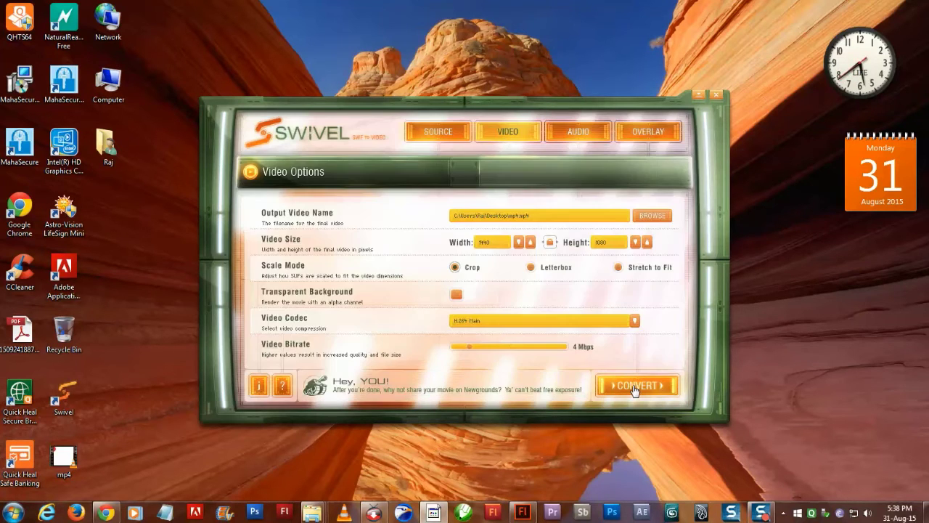
click(699, 95)
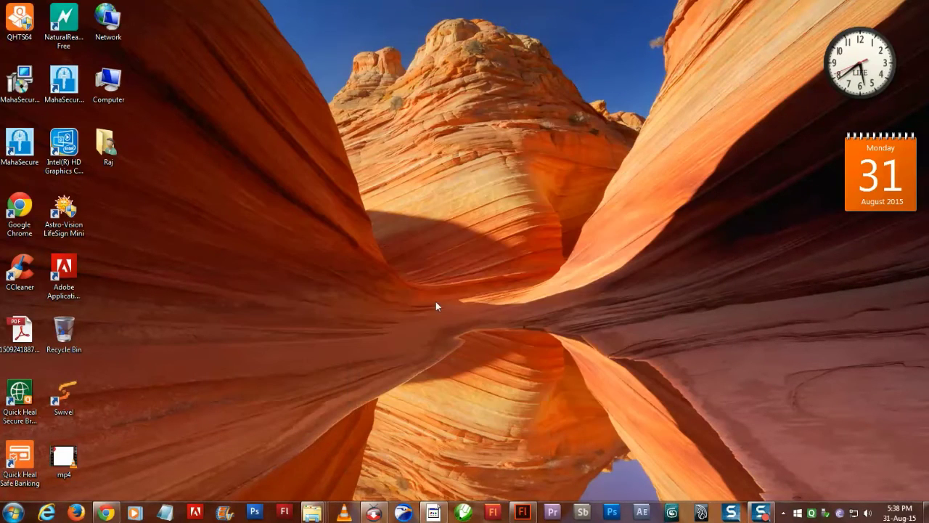
click(62, 465)
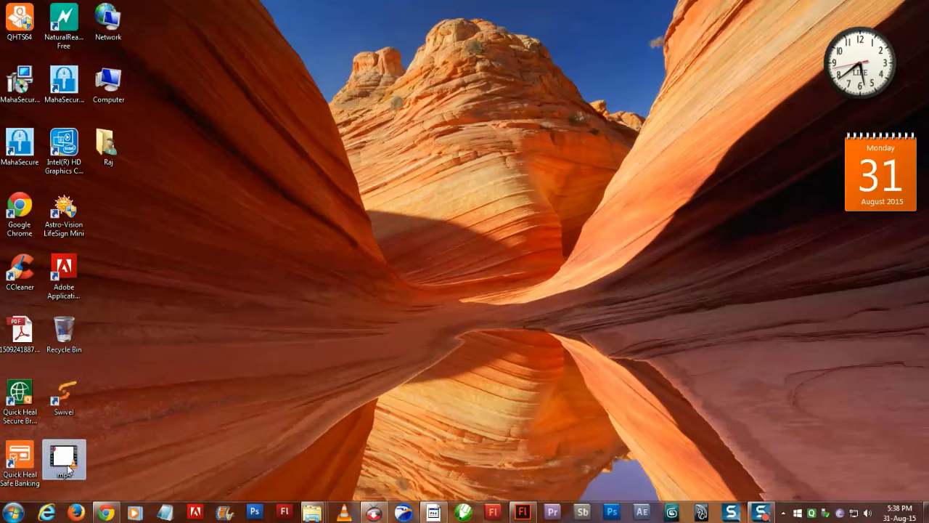
double_click(69, 468)
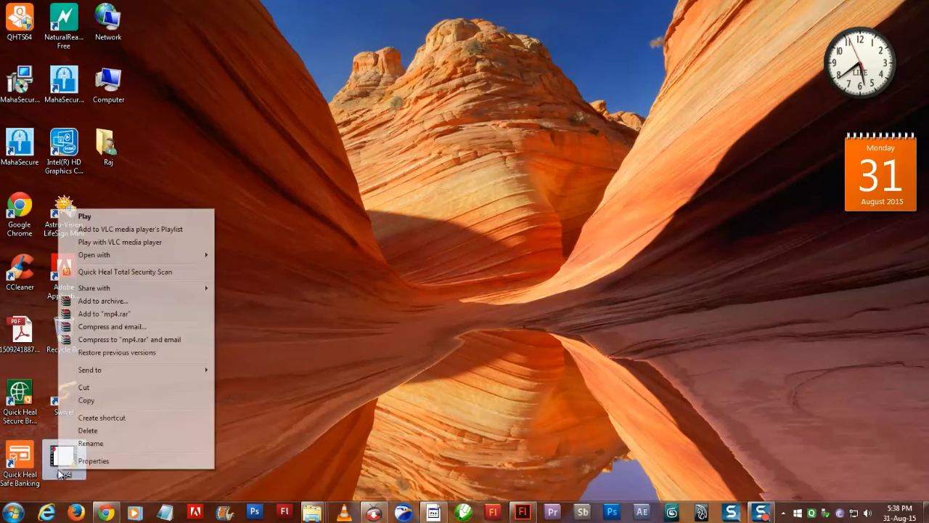
click(87, 460)
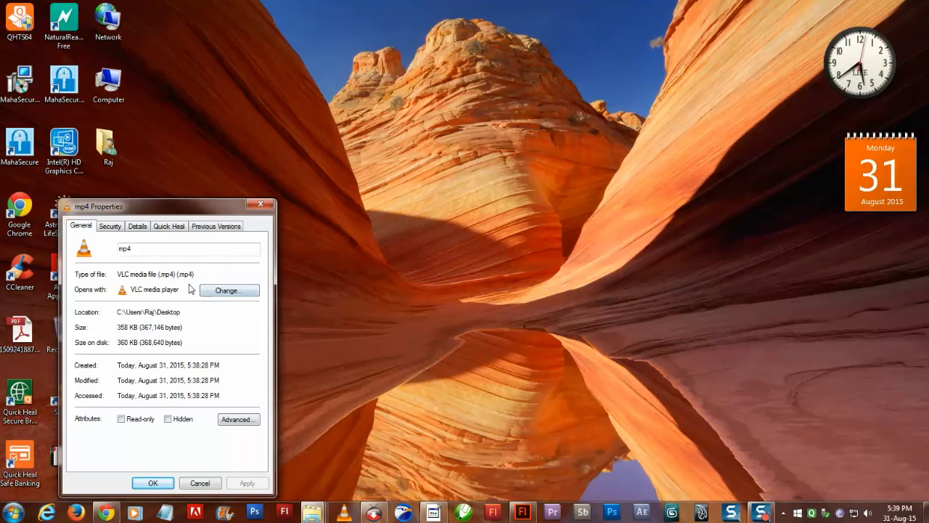
click(152, 484)
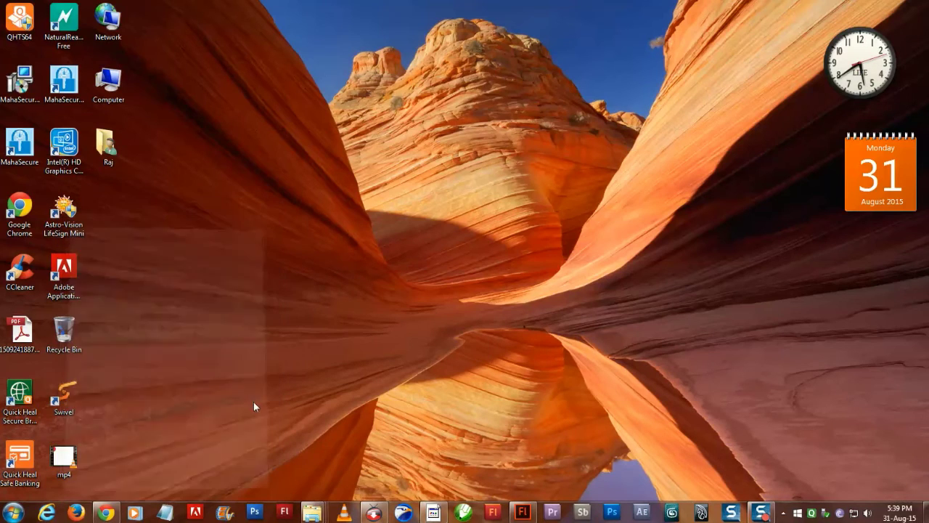